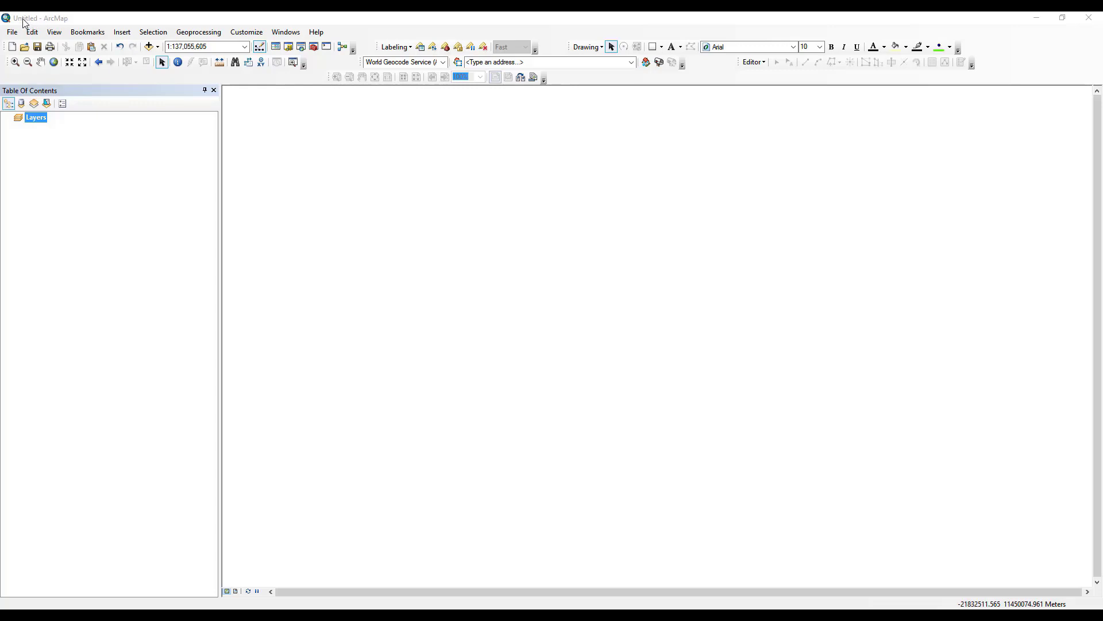
Step: Open the Catalog window in the untitled map document
left_click(122, 18)
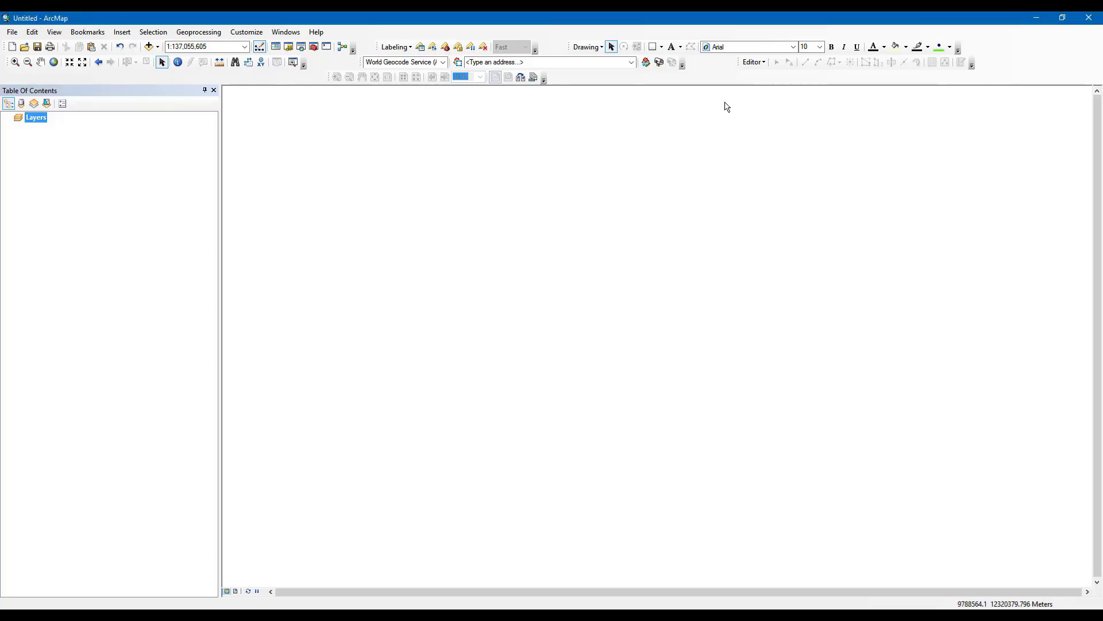
left_click(287, 33)
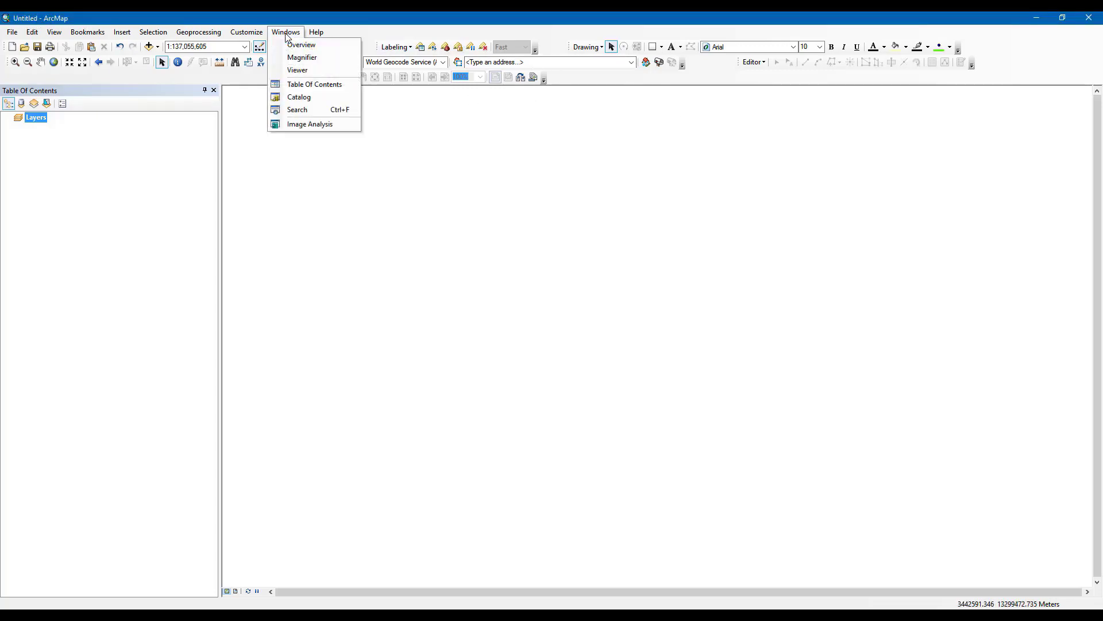
left_click(299, 97)
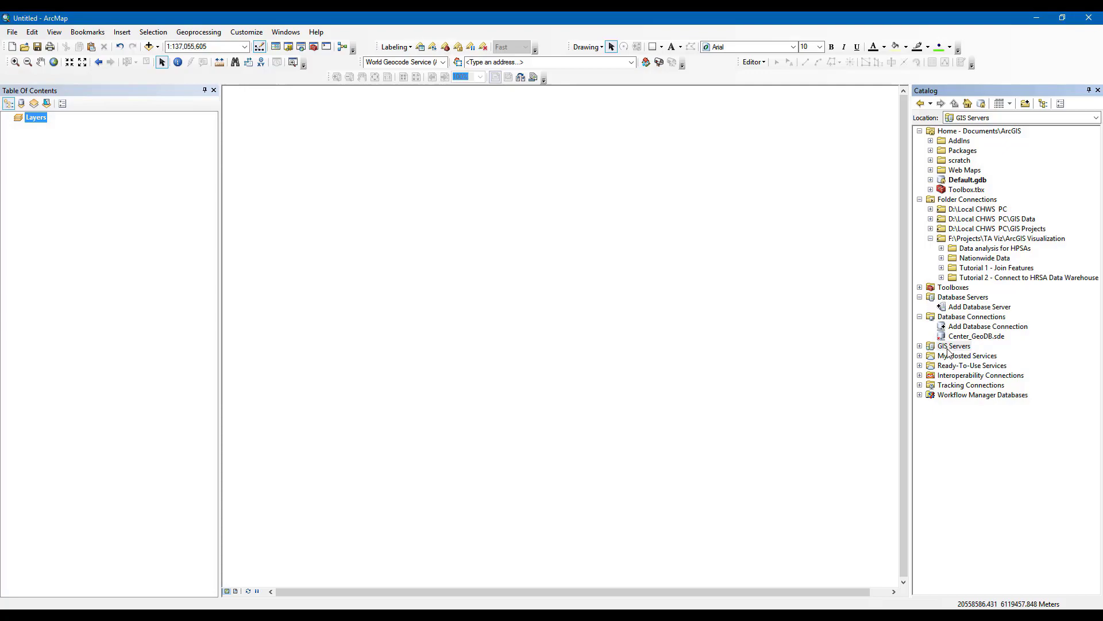
left_click(920, 346)
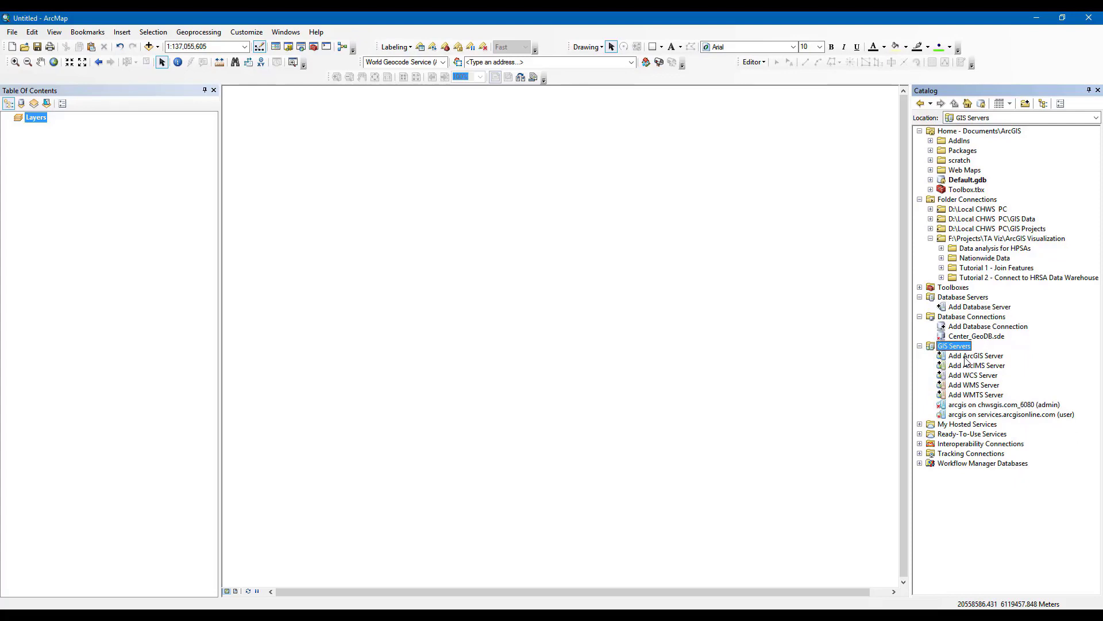
double_click(966, 357)
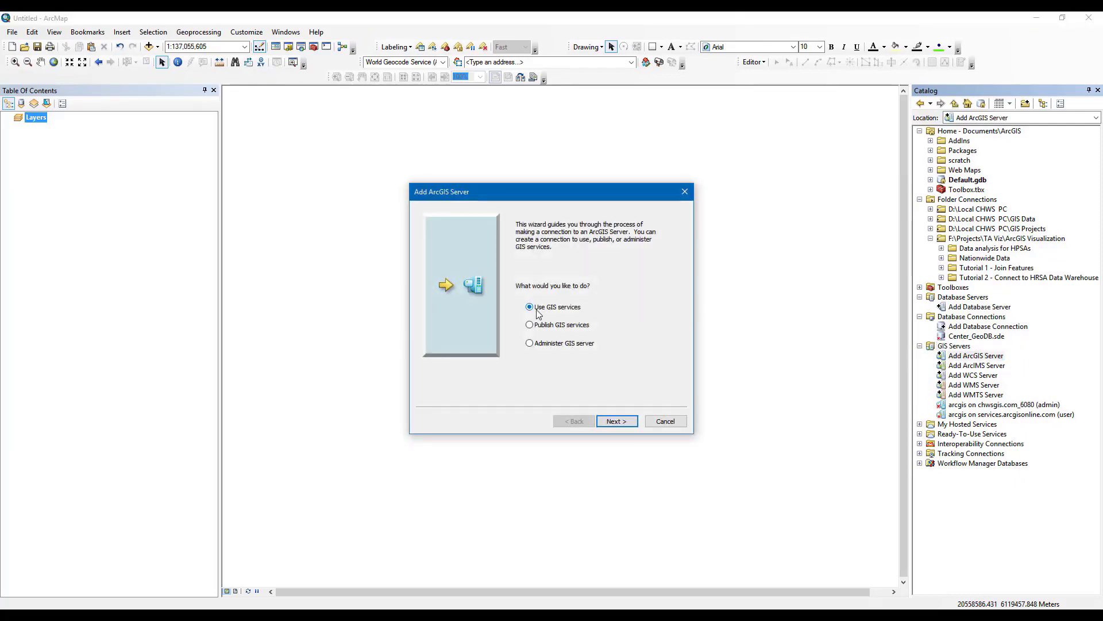
left_click(617, 418)
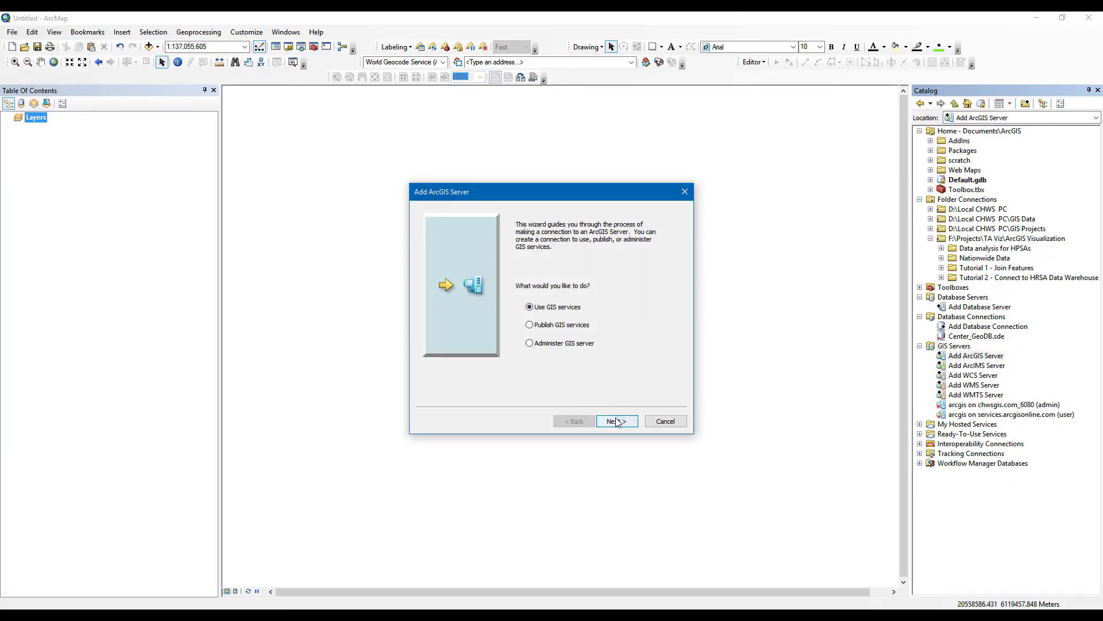
left_click_drag(526, 222, 474, 223)
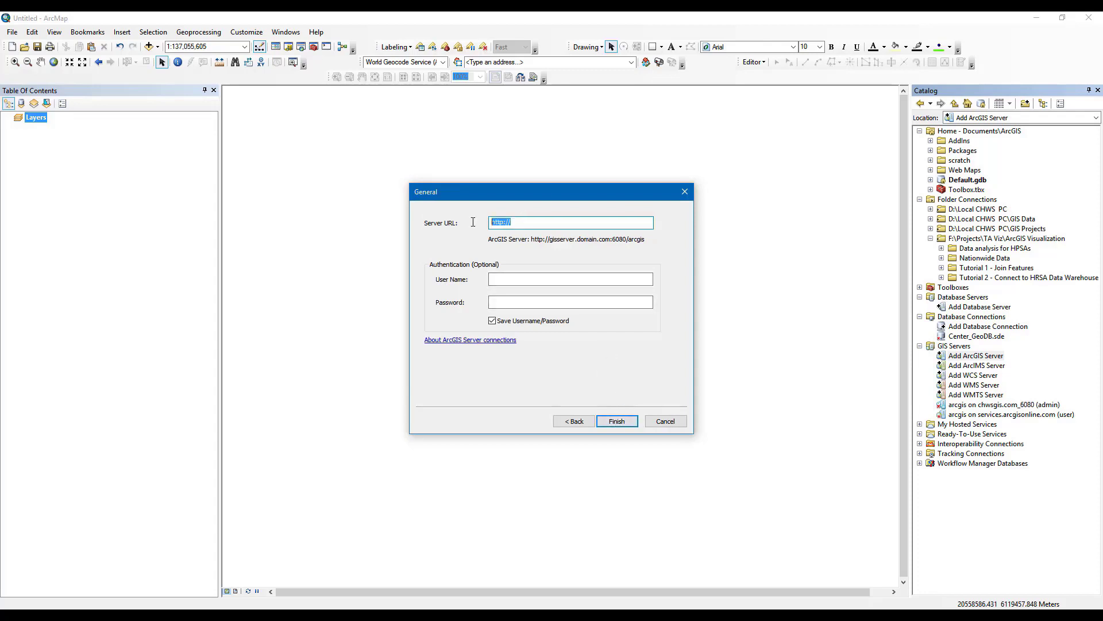
type("https://gis.hrsa.gov/arcgis/services")
left_click(618, 421)
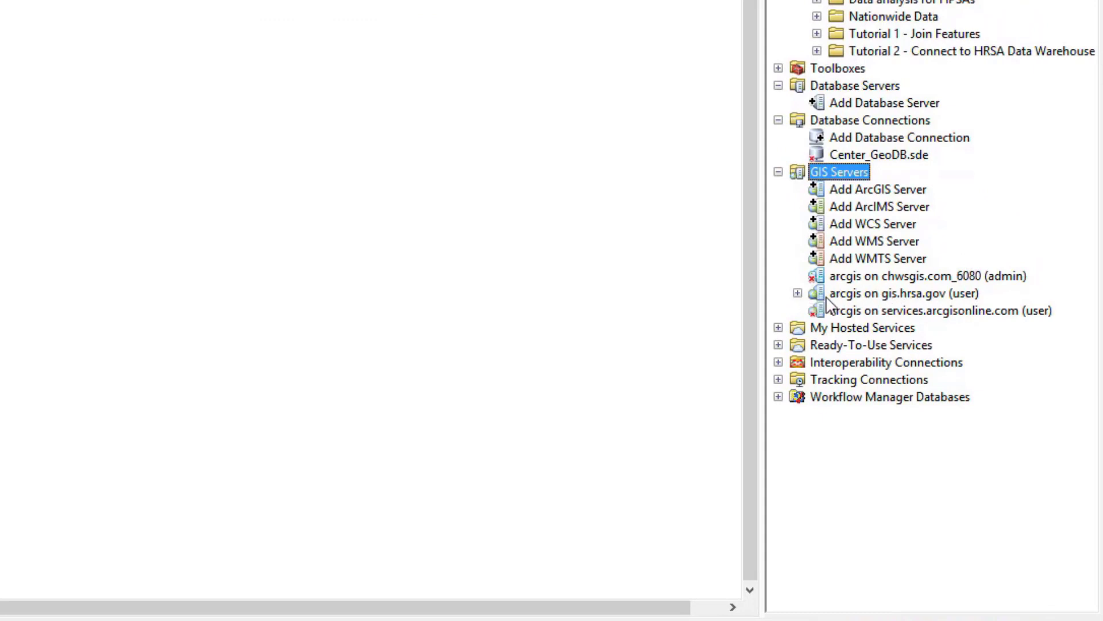
Step: Add the HealthProfessionalShortageAreas_FS feature service from the Shortage folder of the gis.hrsa.gov connection to the map
left_click(797, 293)
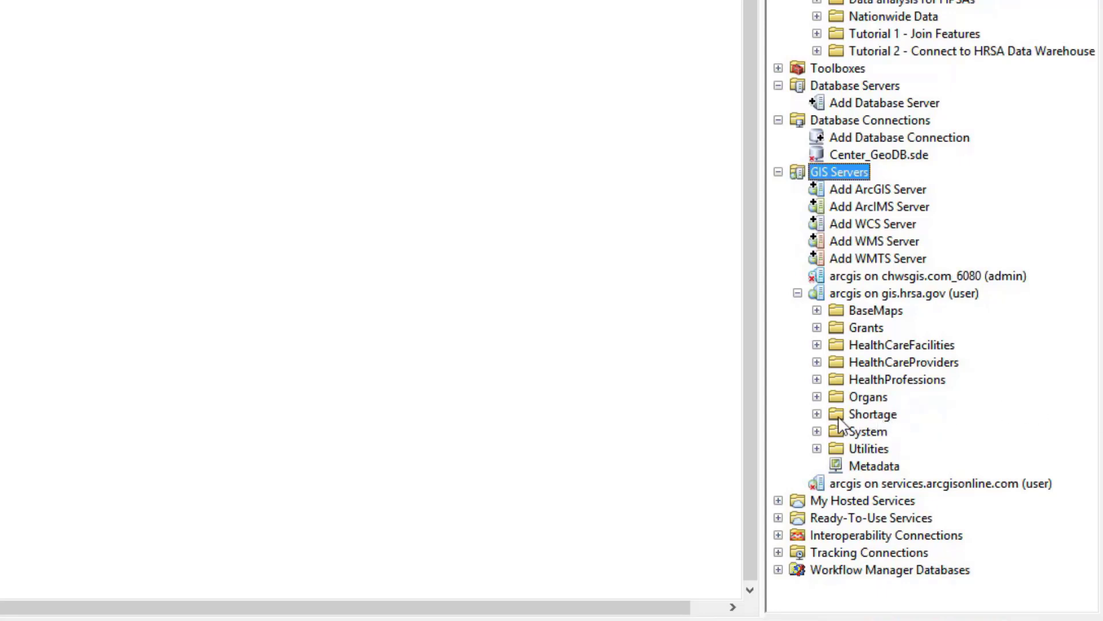
left_click(817, 414)
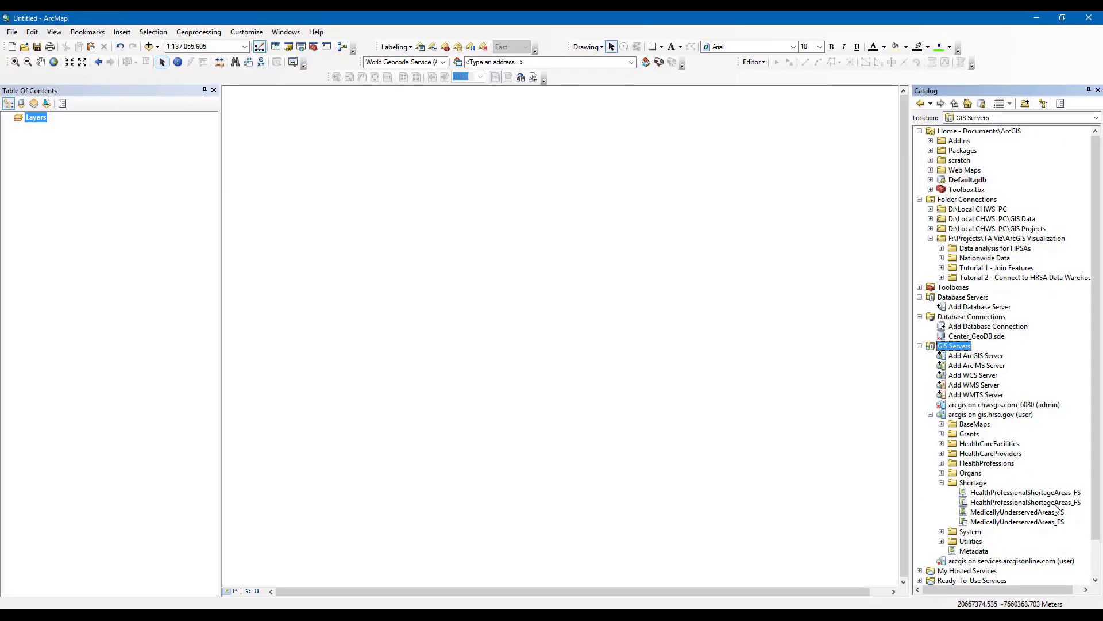
left_click(1034, 504)
mouse_move(1035, 503)
left_mouse_down()
mouse_move(902, 505)
mouse_move(357, 291)
mouse_move(125, 243)
left_mouse_up()
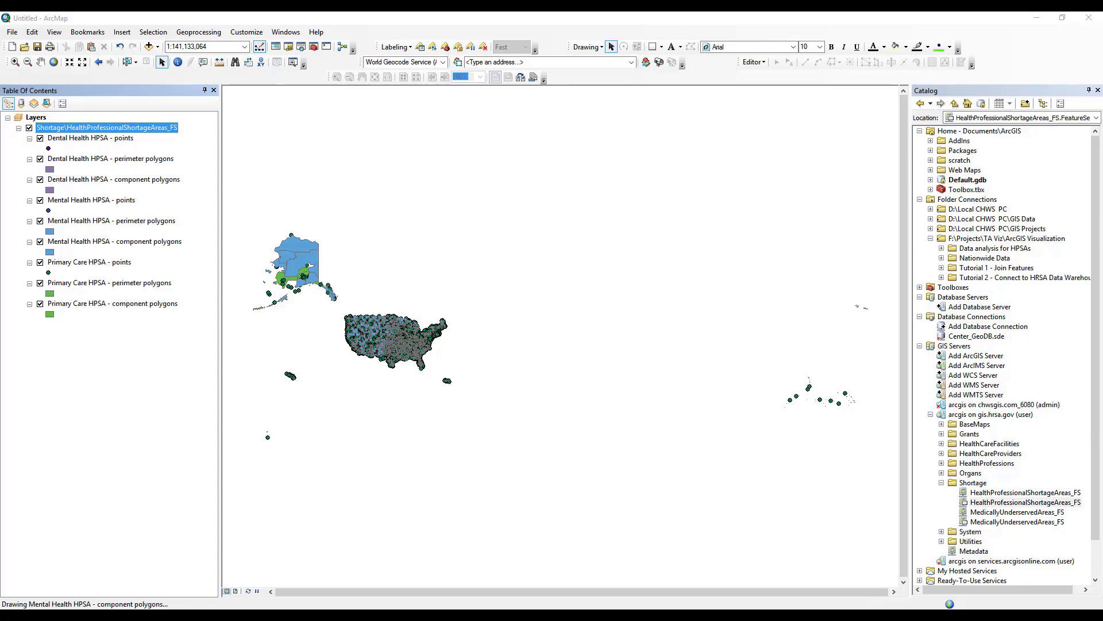
left_click(246, 21)
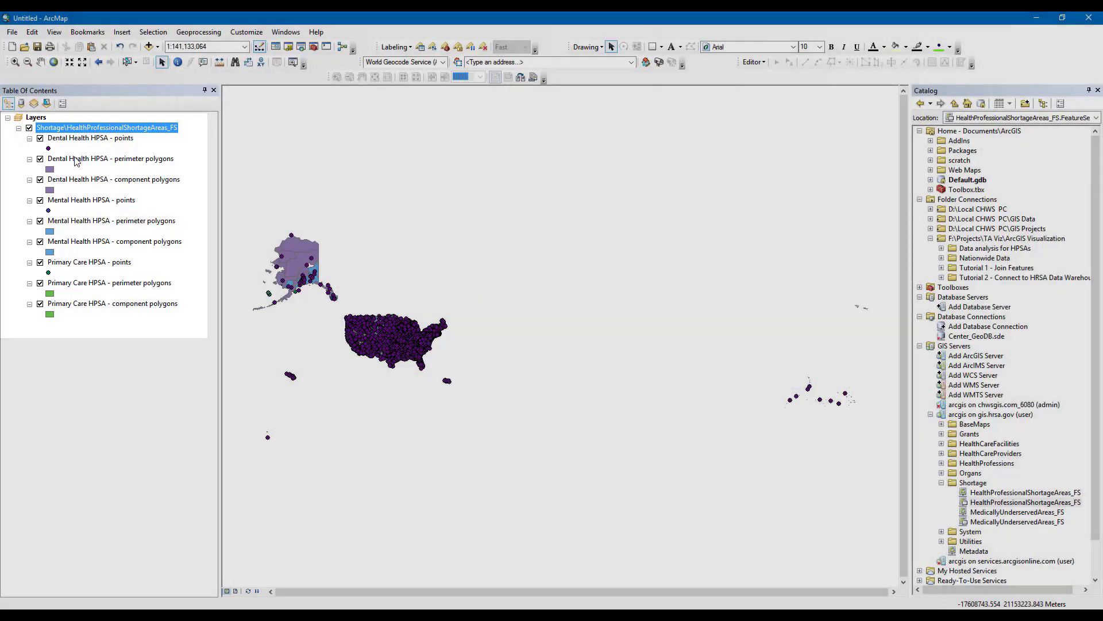
Step: Remove every layer of the shortage areas group except Primary Care HPSA - perimeter polygons
left_click(76, 159)
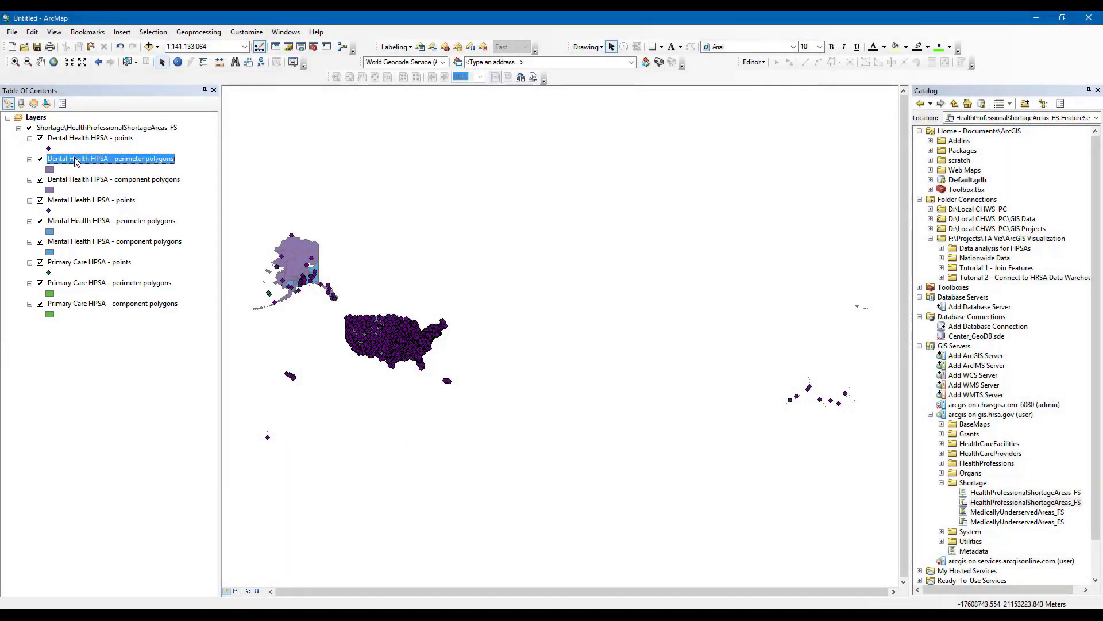
left_click(78, 179)
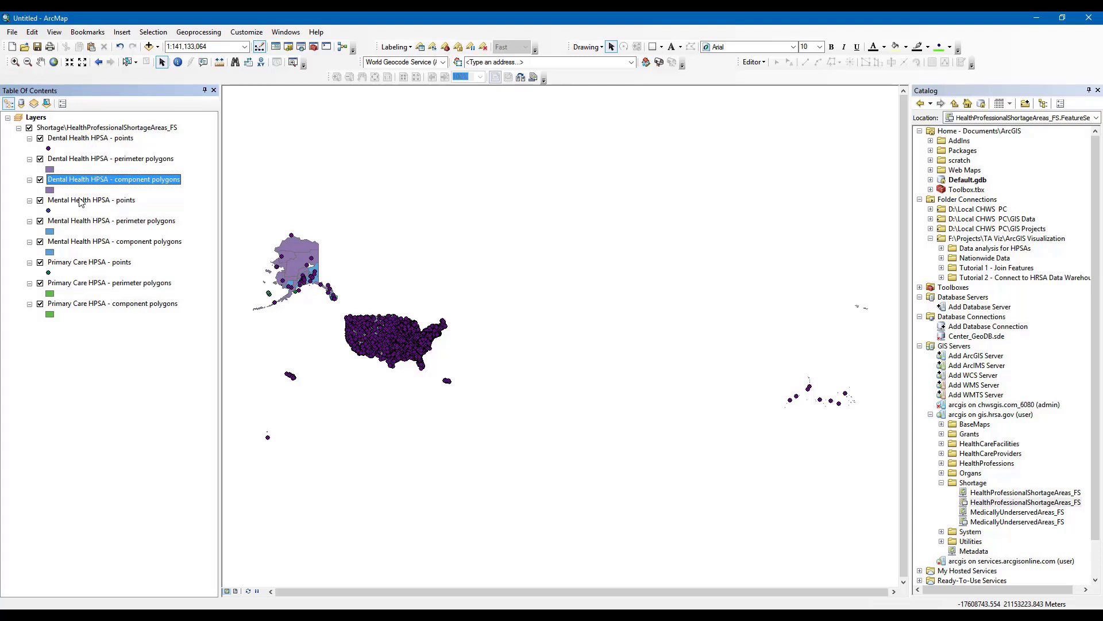
left_click(110, 283)
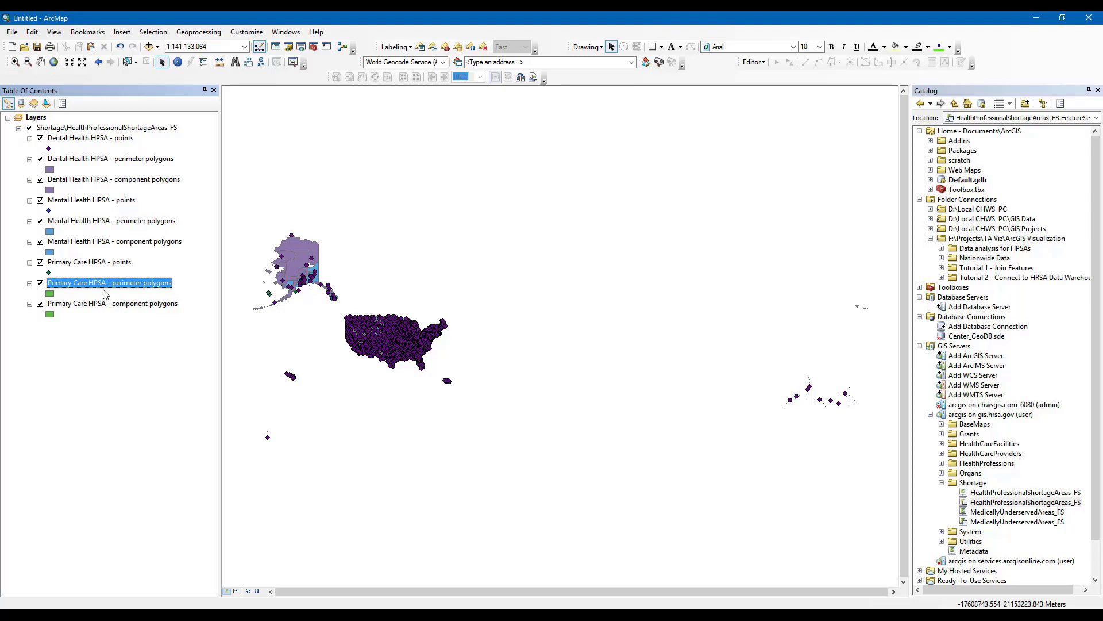
right_click(105, 141)
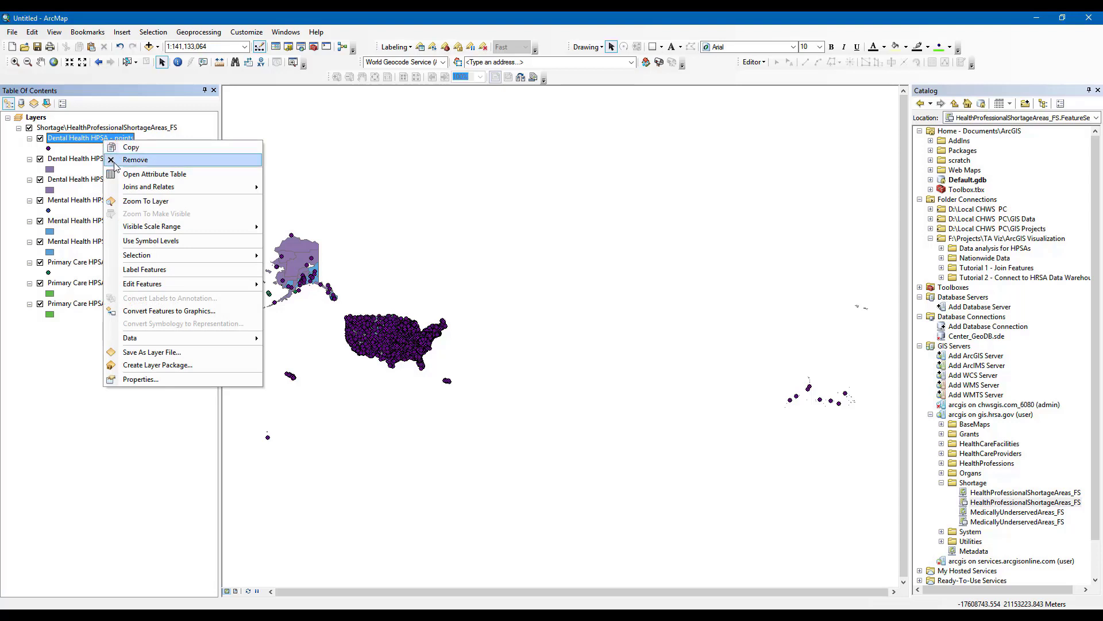
left_click(167, 161)
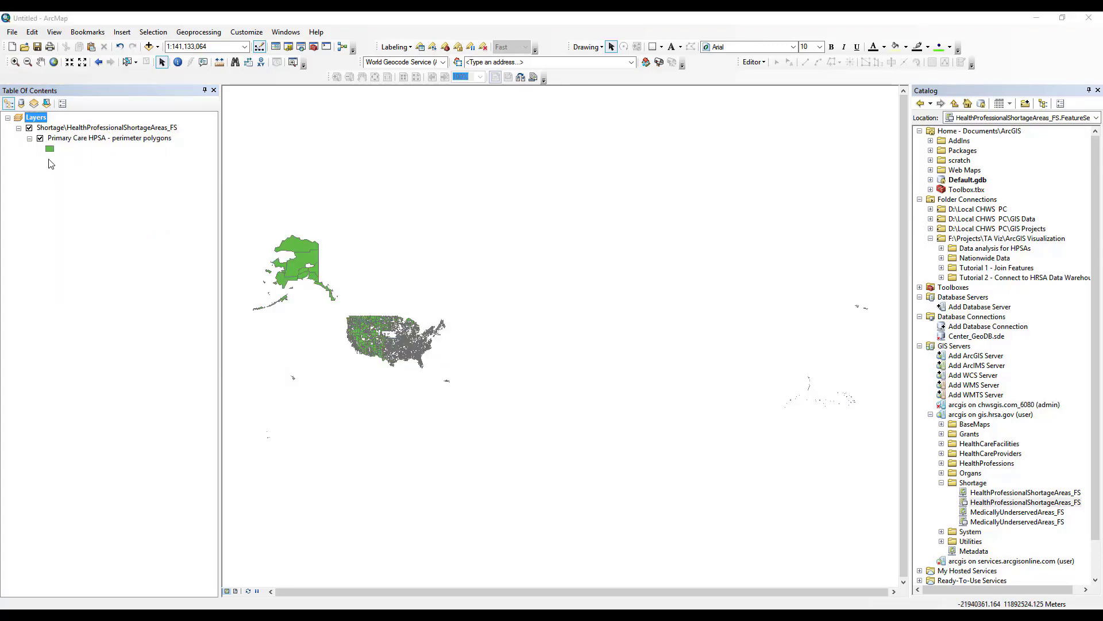
Step: Open the attribute table of the Primary Care HPSA - perimeter polygons layer
left_click(73, 142)
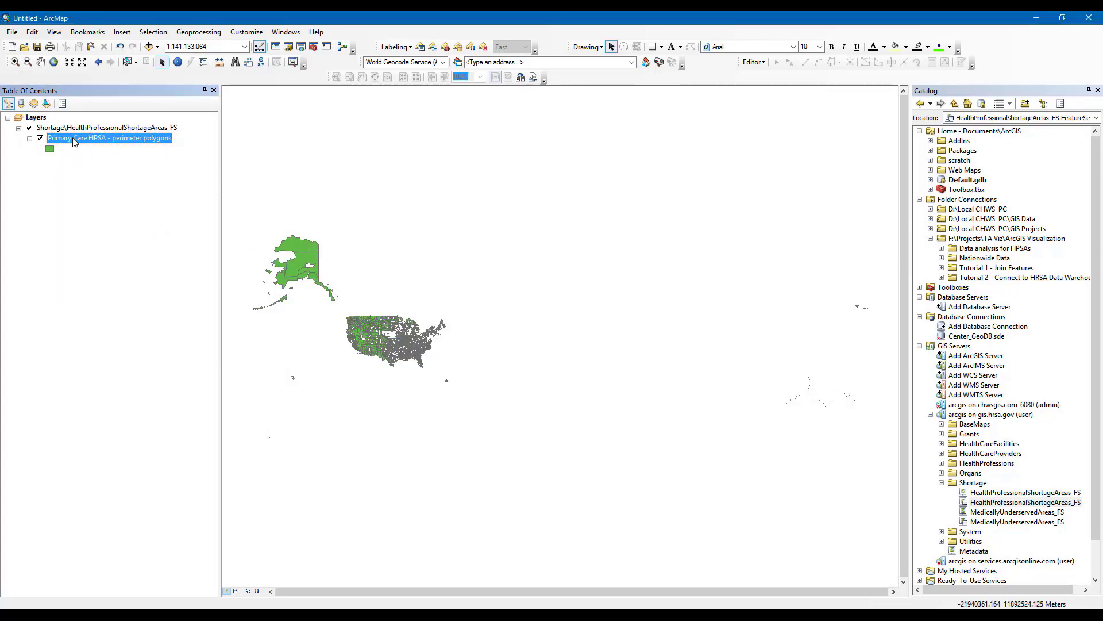
right_click(73, 142)
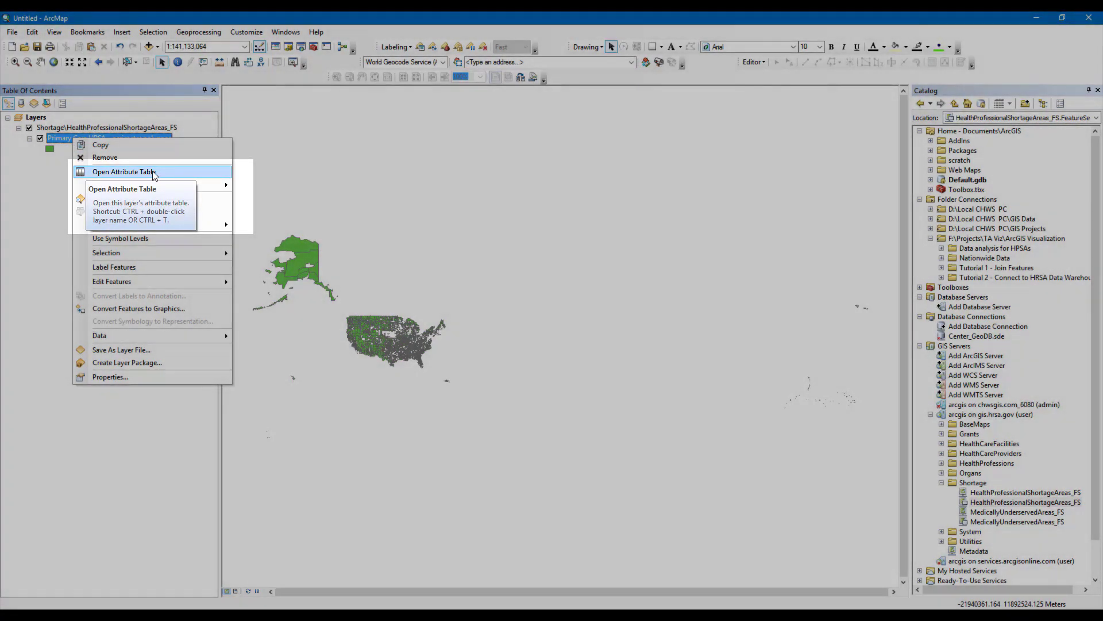
left_click(154, 172)
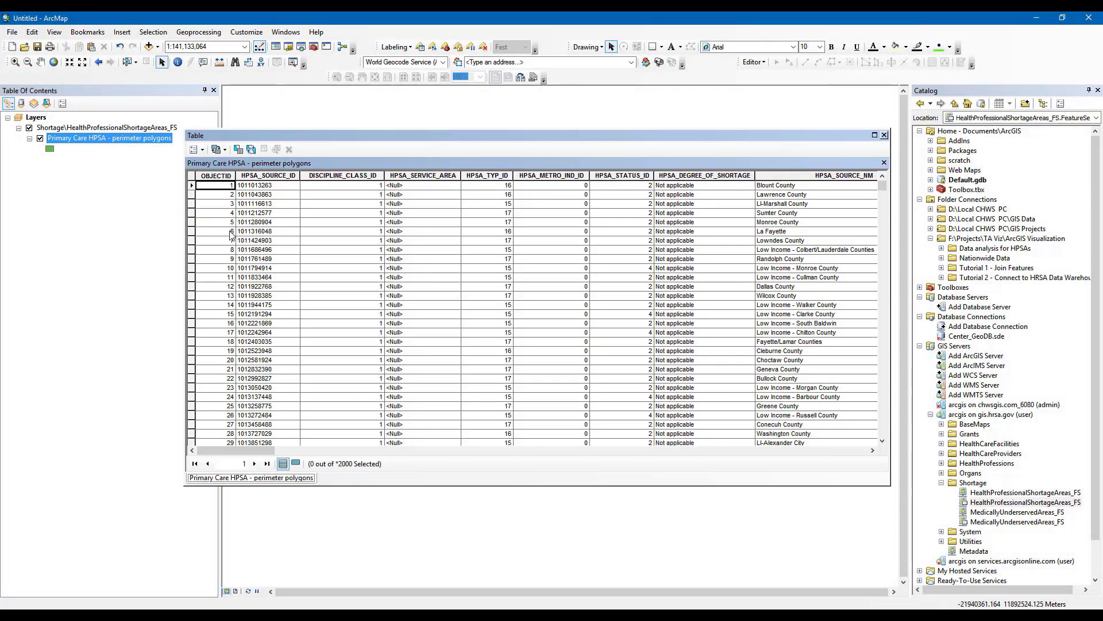
Step: Examine the attribute fields, including OBJECTID, HPSA_SOURCE_NM, HPSA_FTE, HPSA_POVERTY and HPSA_DESIGNATION_LAST_UPDATE_DT
left_click(228, 175)
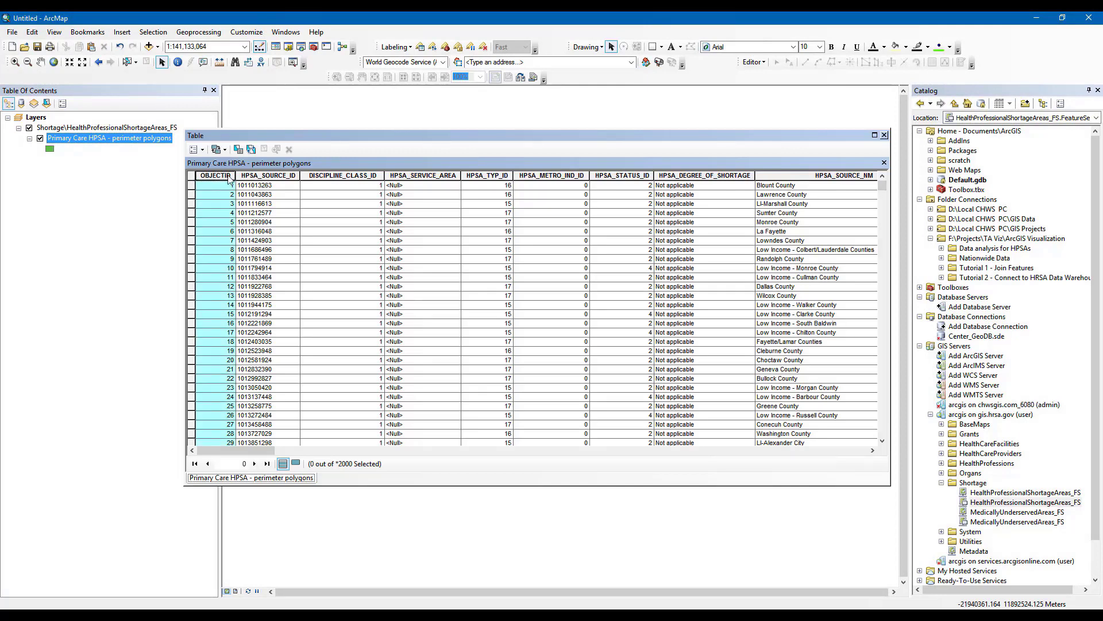
left_click(777, 175)
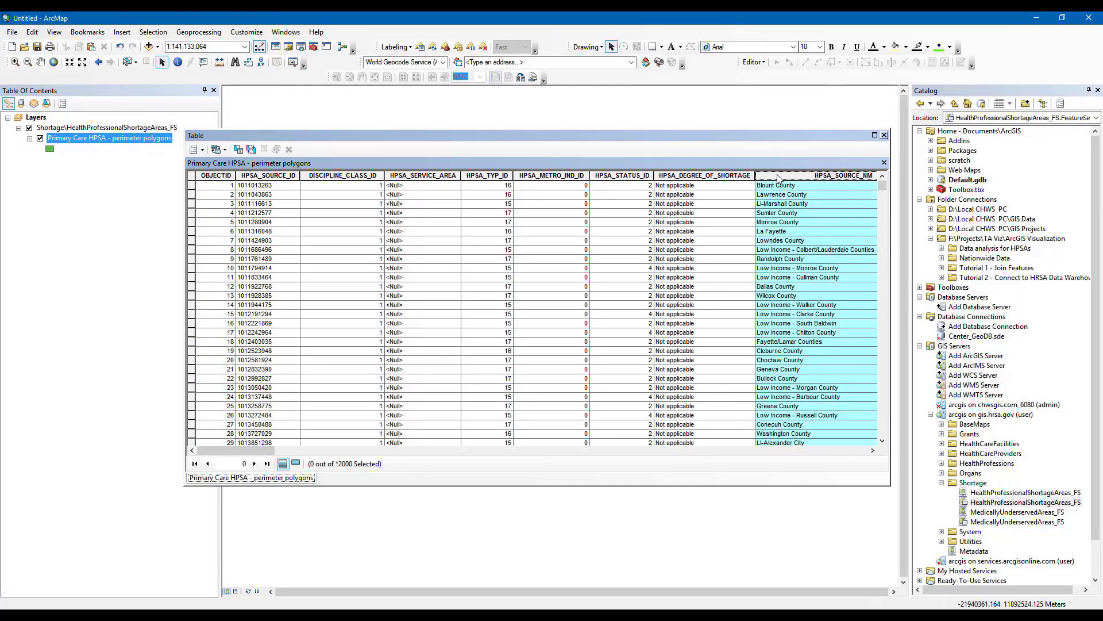
left_click_drag(254, 451, 353, 456)
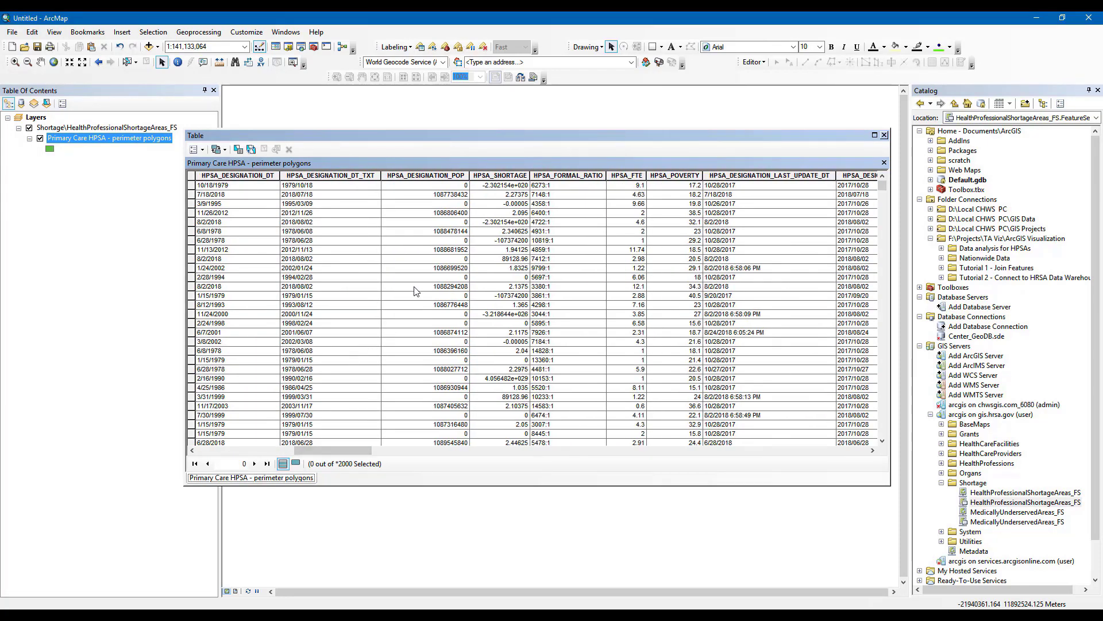
left_click(601, 175)
left_click(638, 175)
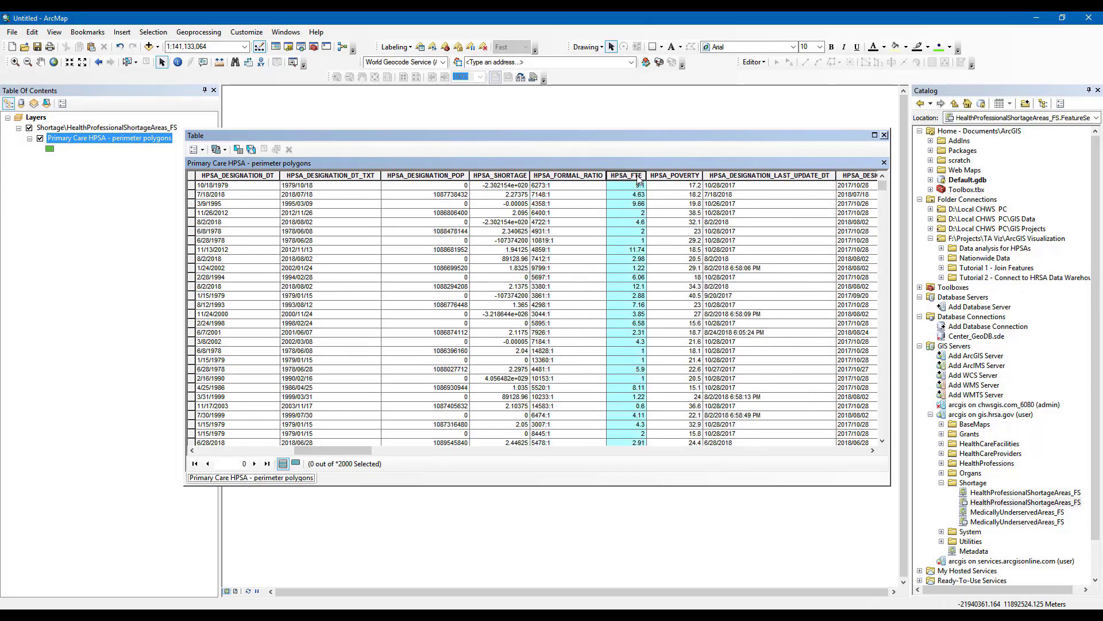
left_click(665, 176)
left_click(747, 176)
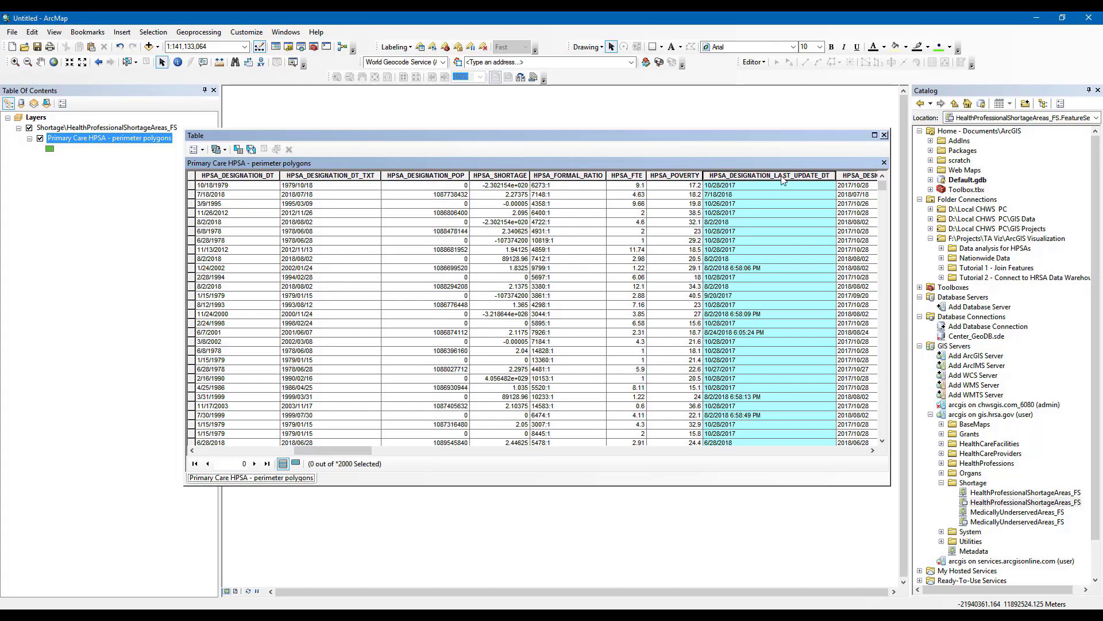
Step: Select the records by attributes as a new selection, using the clause "PRIMARY_STATE_NM" = 'Texas'
left_click(202, 149)
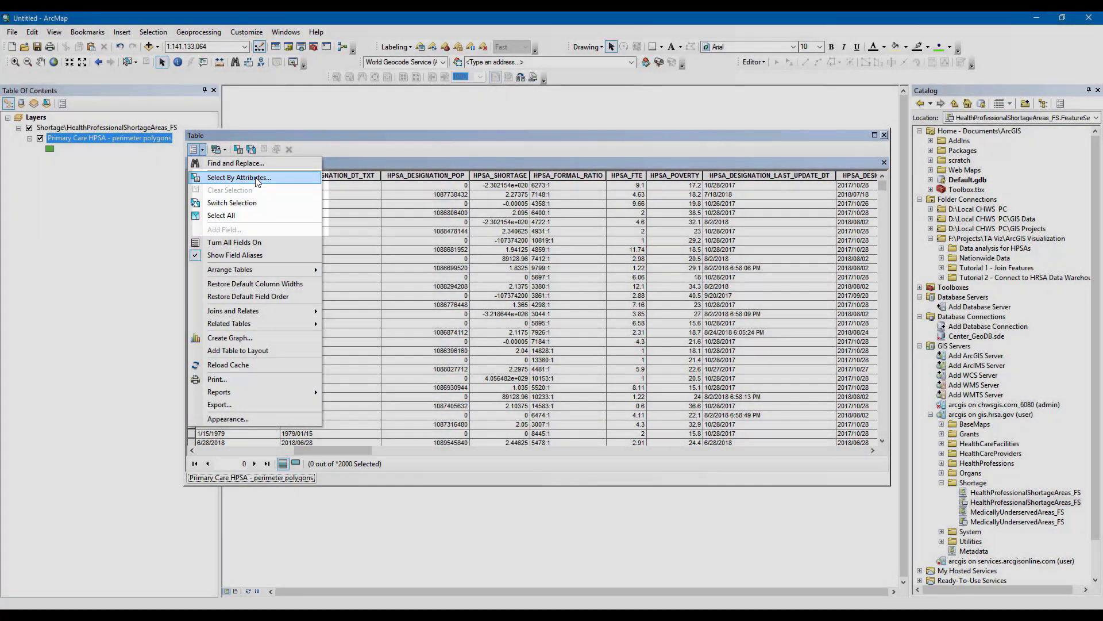
left_click(256, 181)
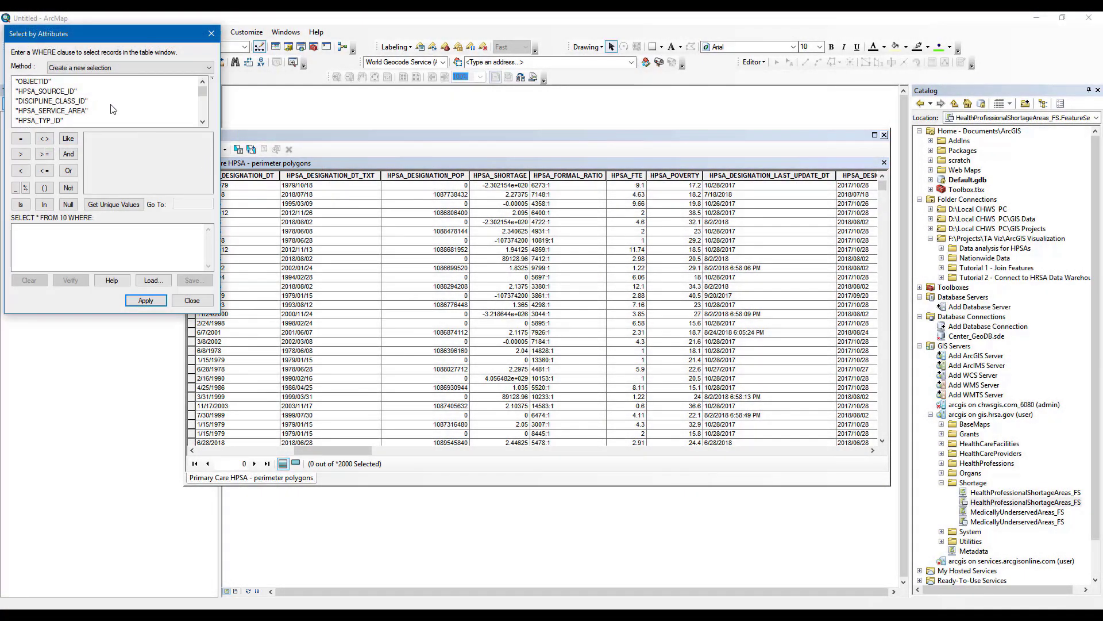
left_click_drag(202, 94, 204, 104)
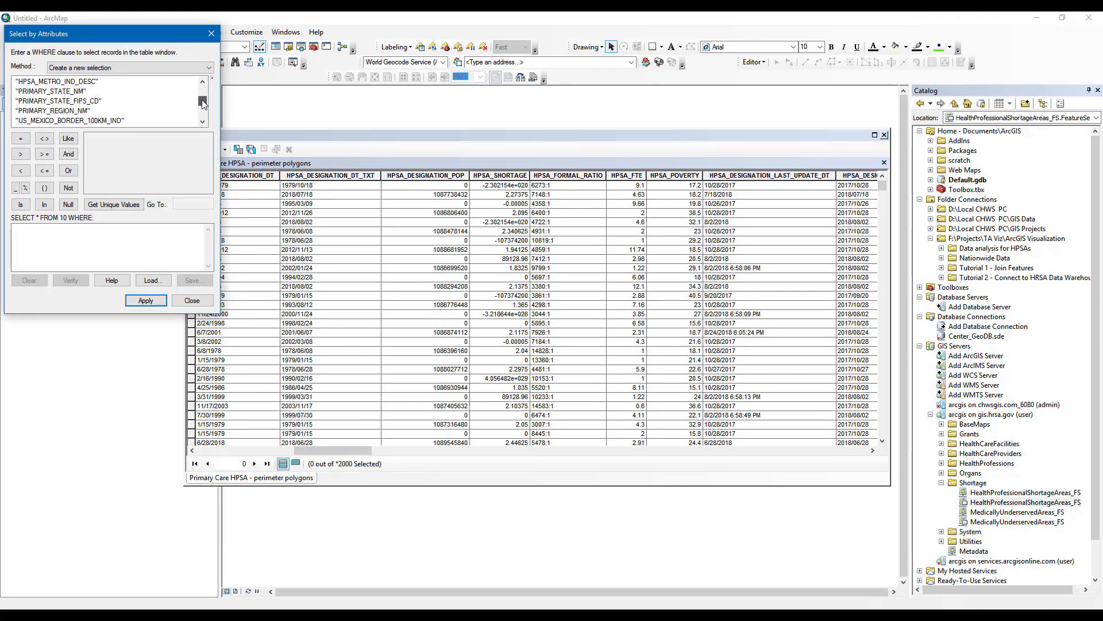
double_click(66, 92)
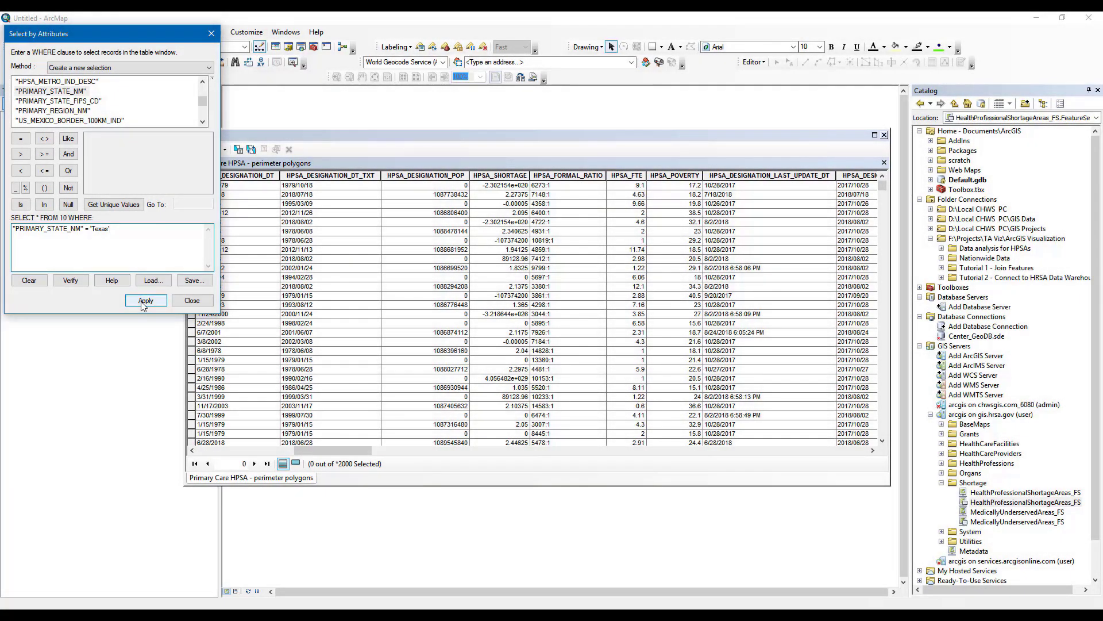
left_click(145, 301)
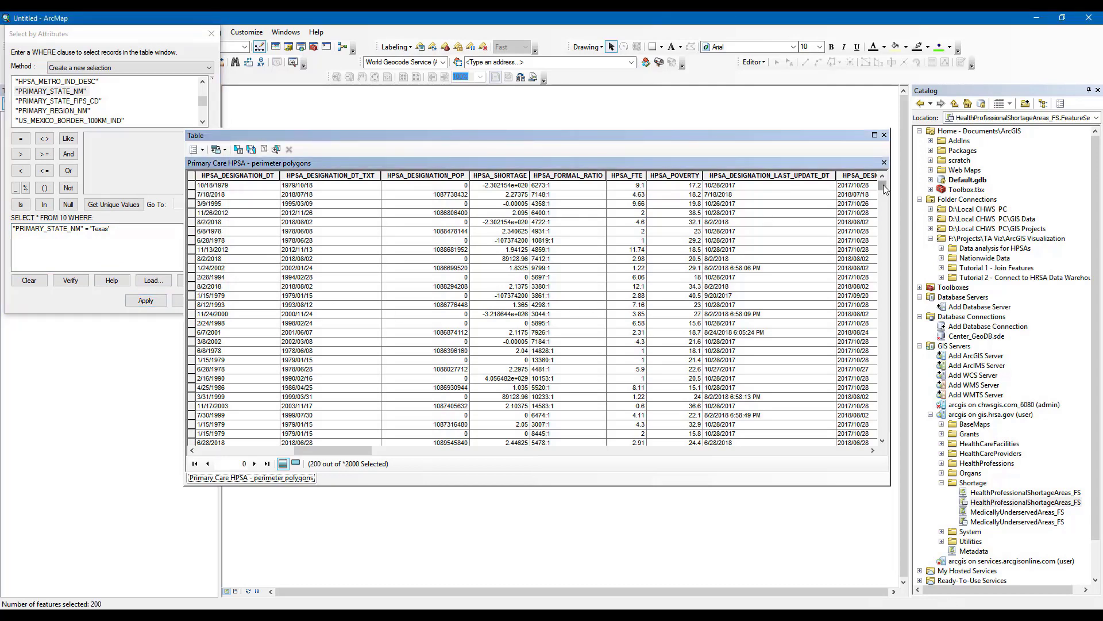
Step: Close the attribute query dialog and the attribute table, and zoom the map in to the selected Texas polygons
mouse_move(884, 185)
left_mouse_down()
mouse_move(879, 276)
mouse_move(883, 171)
left_mouse_up()
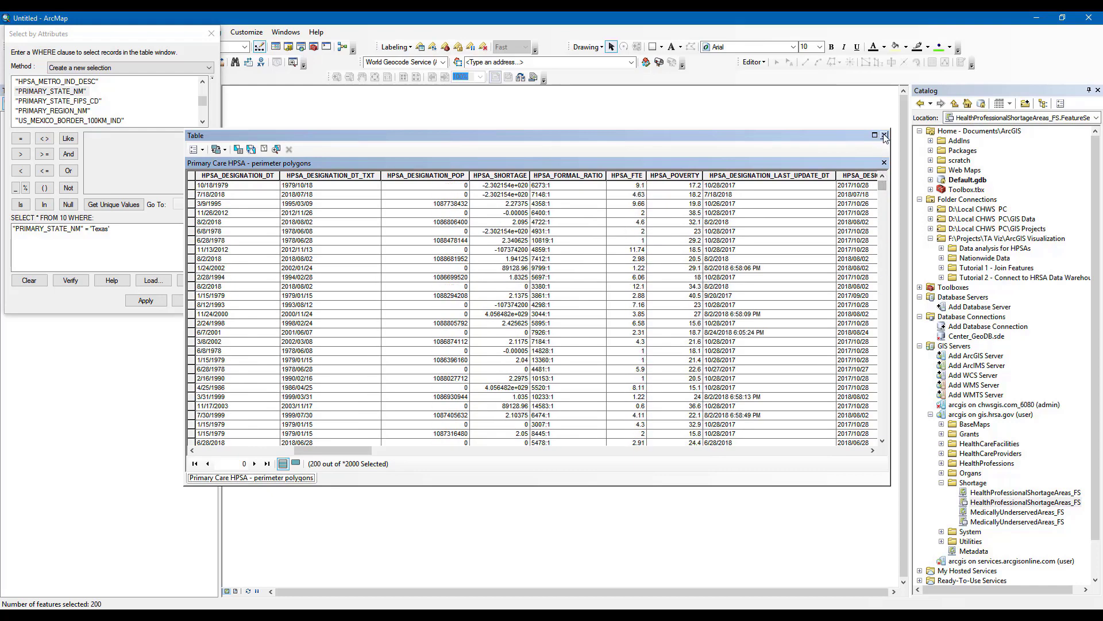
left_click(211, 33)
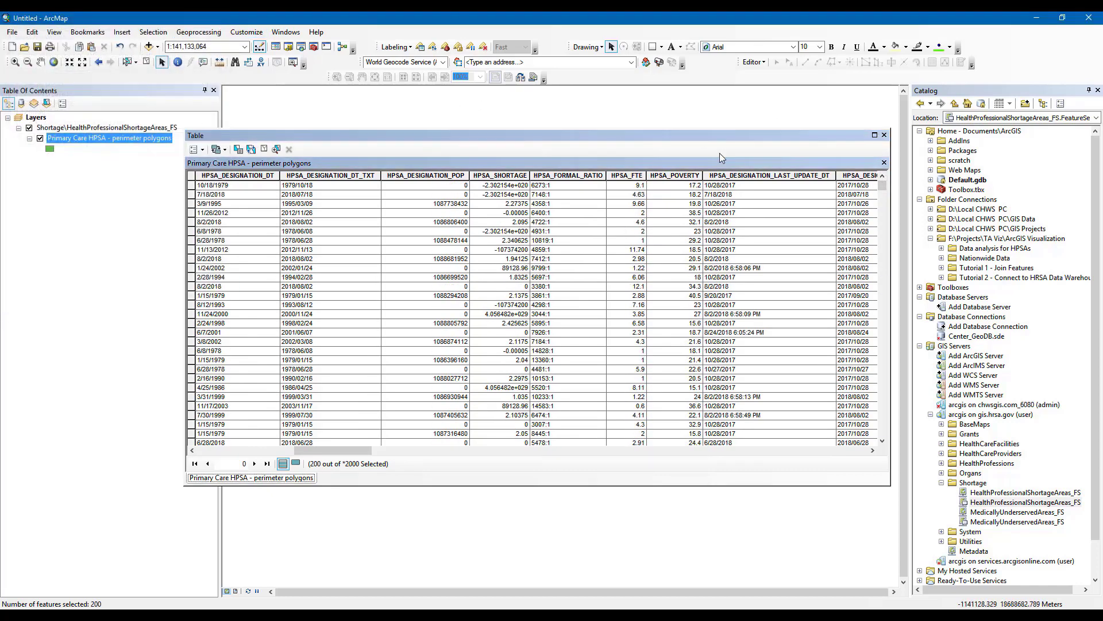
left_click(884, 136)
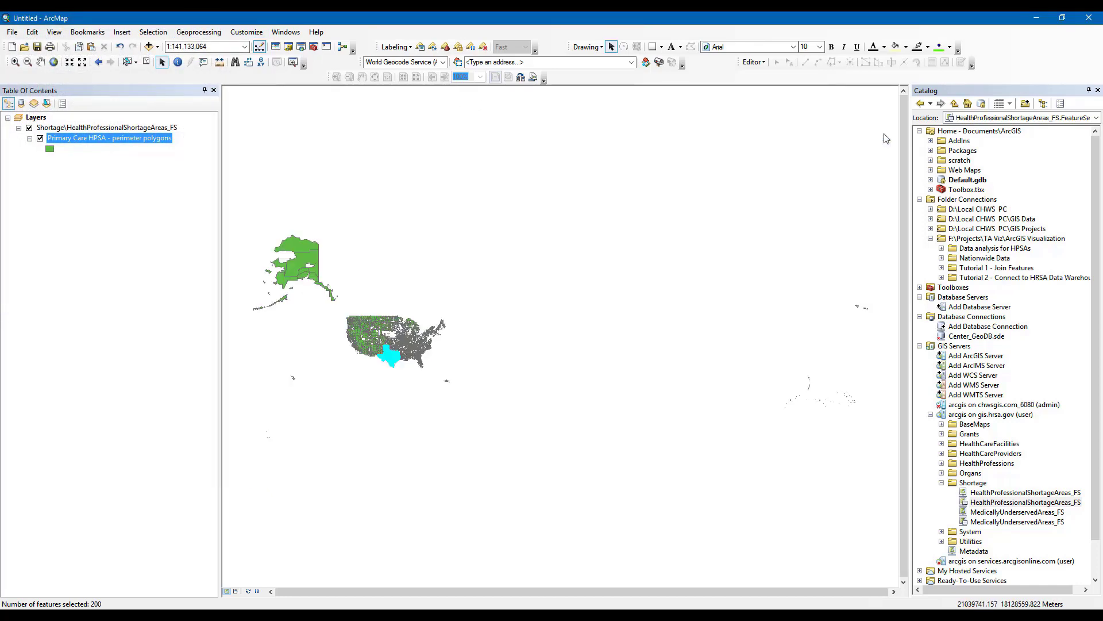
left_click(15, 62)
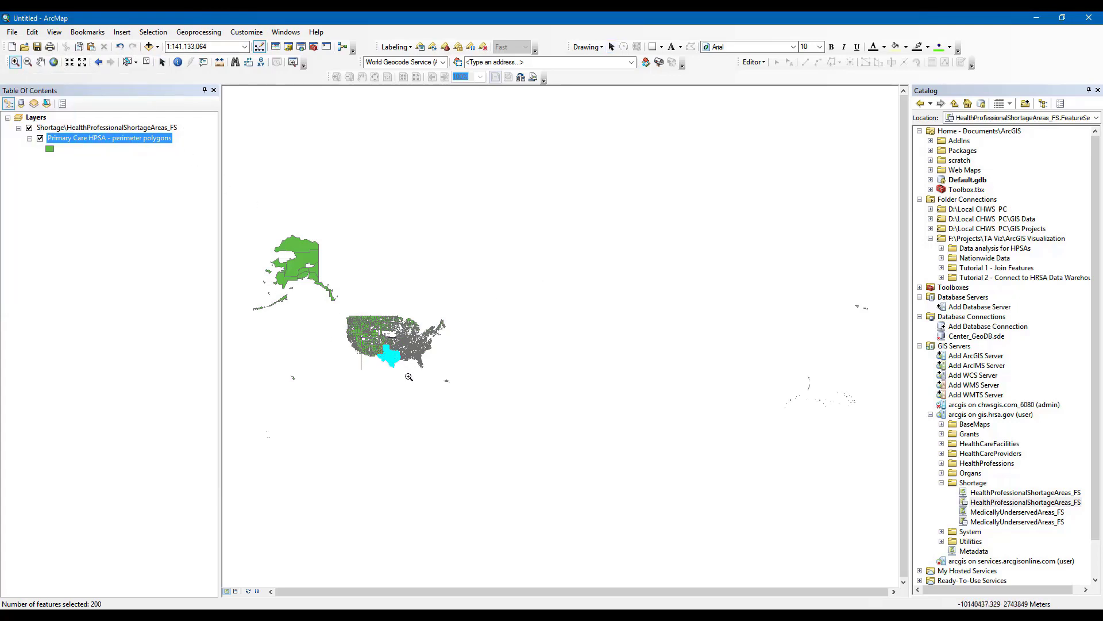
left_click_drag(409, 377, 411, 372)
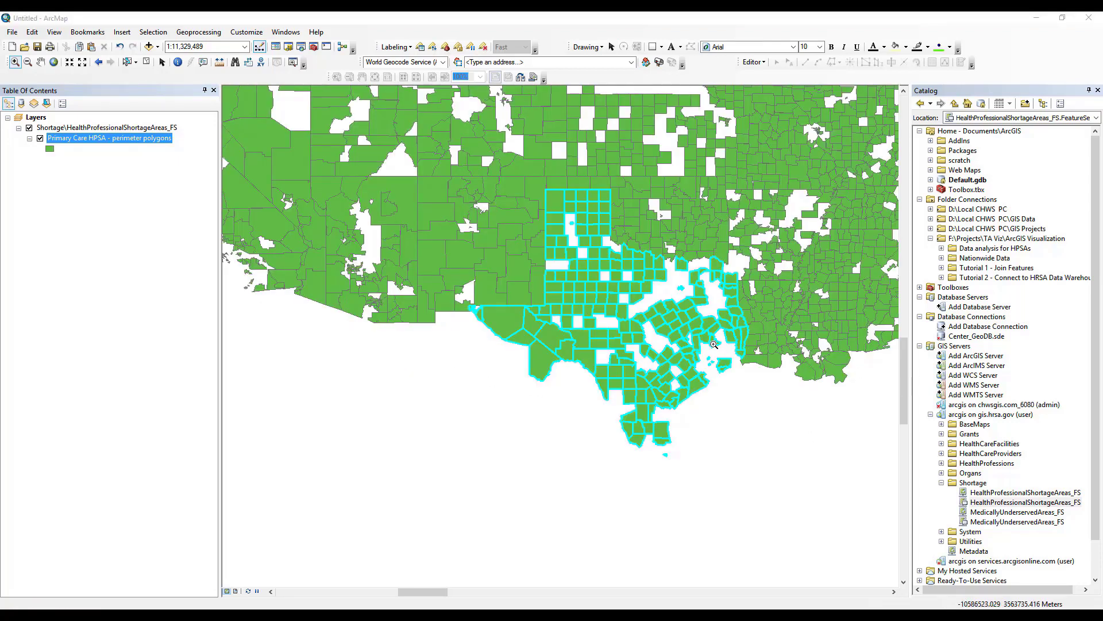
Step: Start a data export of the Primary Care HPSA - perimeter polygons layer, limited to selected features in the layer's source coordinate system
left_click(161, 62)
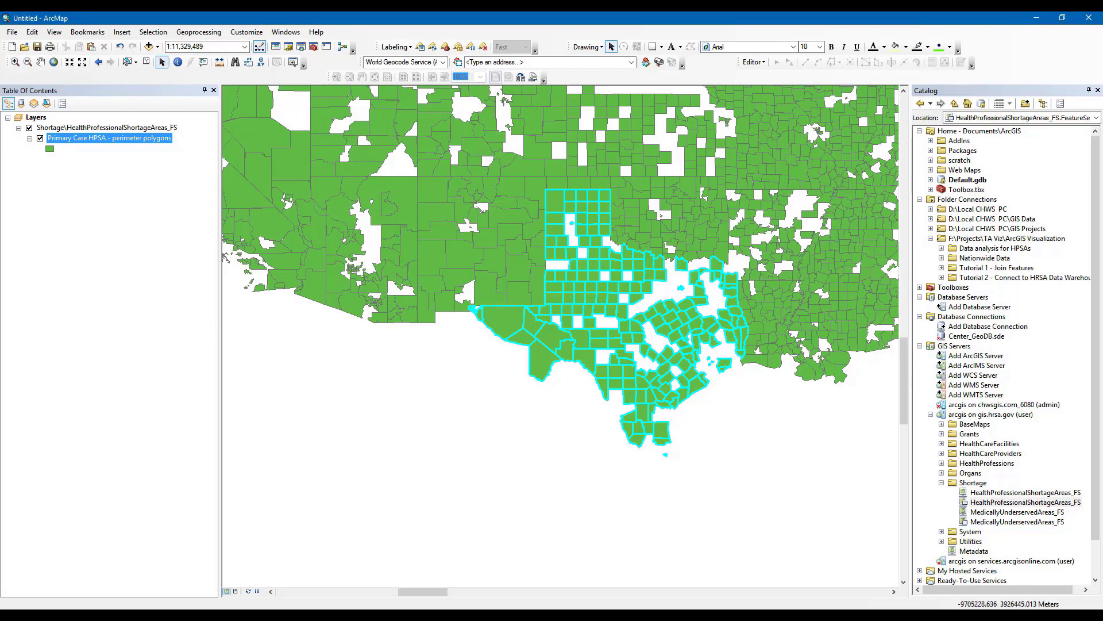
right_click(135, 141)
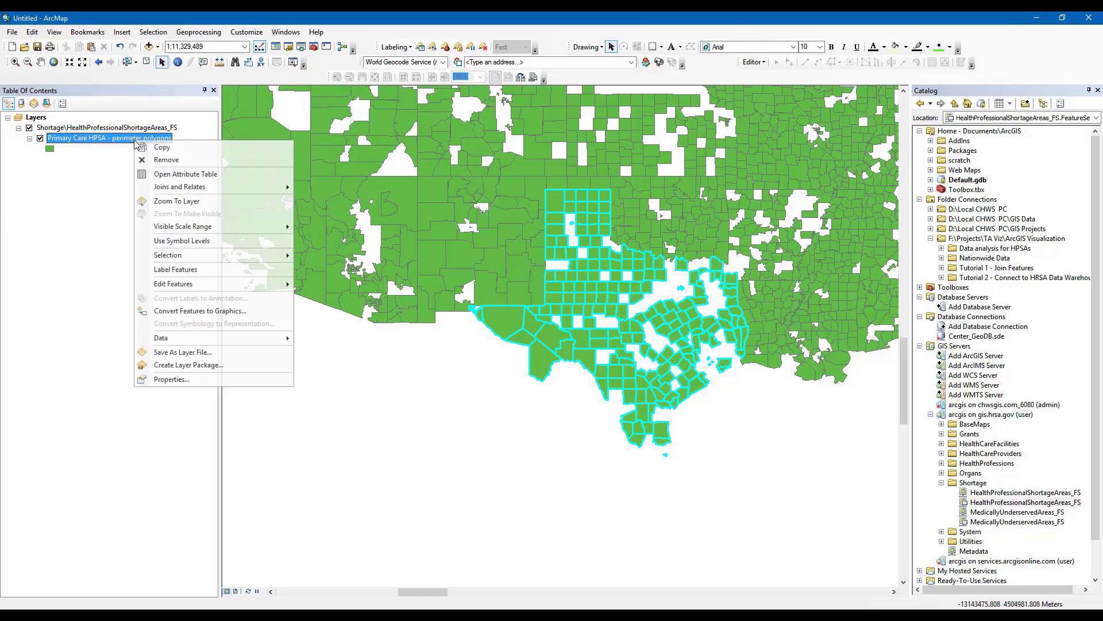
mouse_move(181, 341)
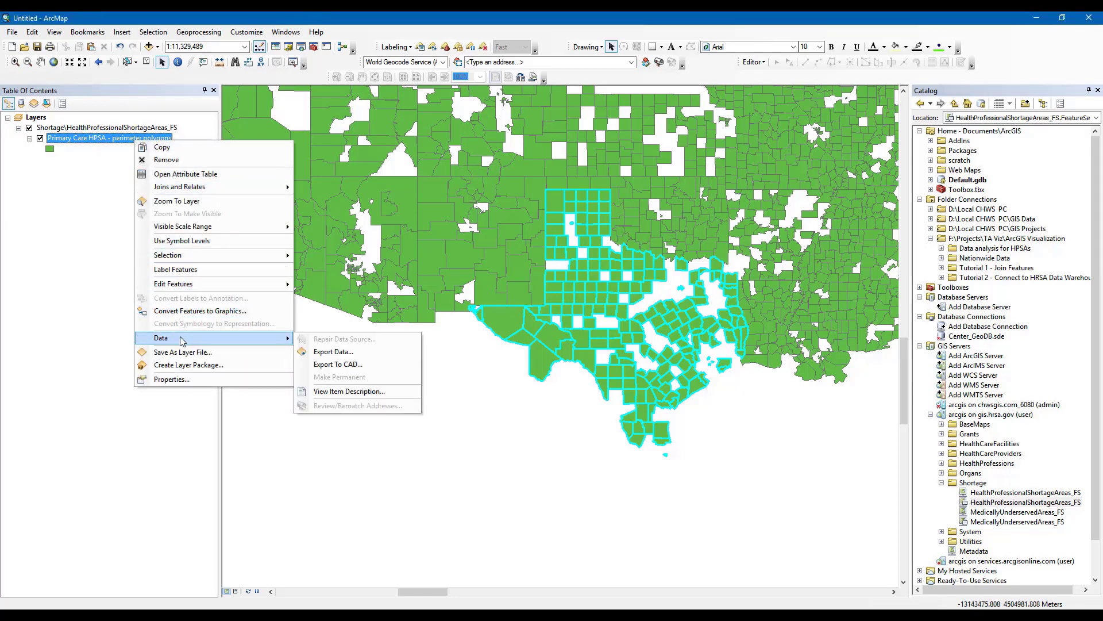
left_click(325, 352)
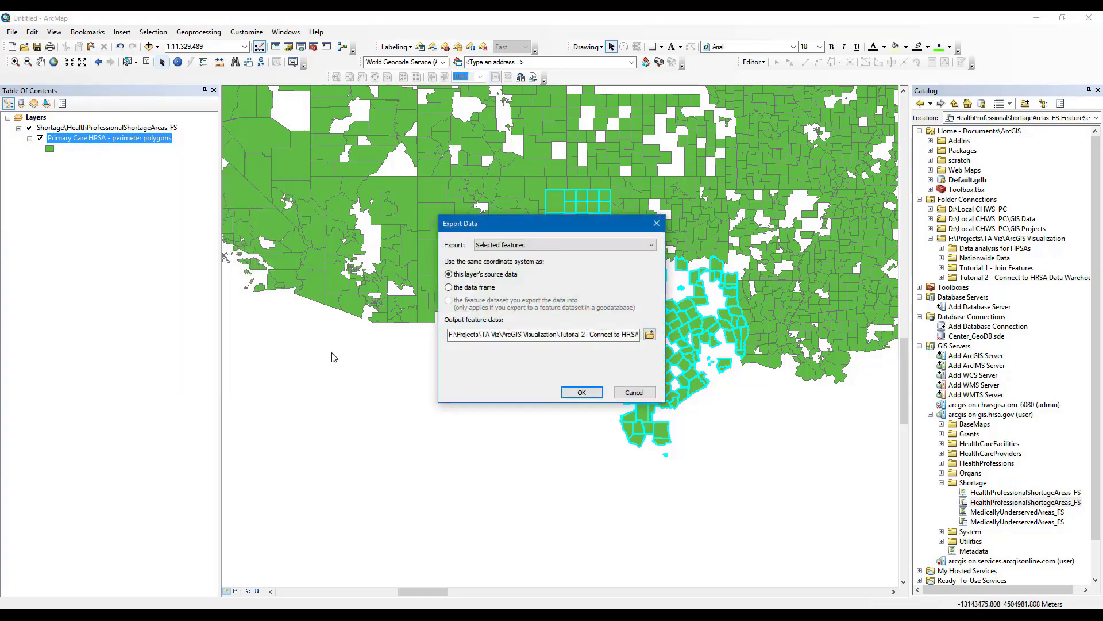
left_click(519, 244)
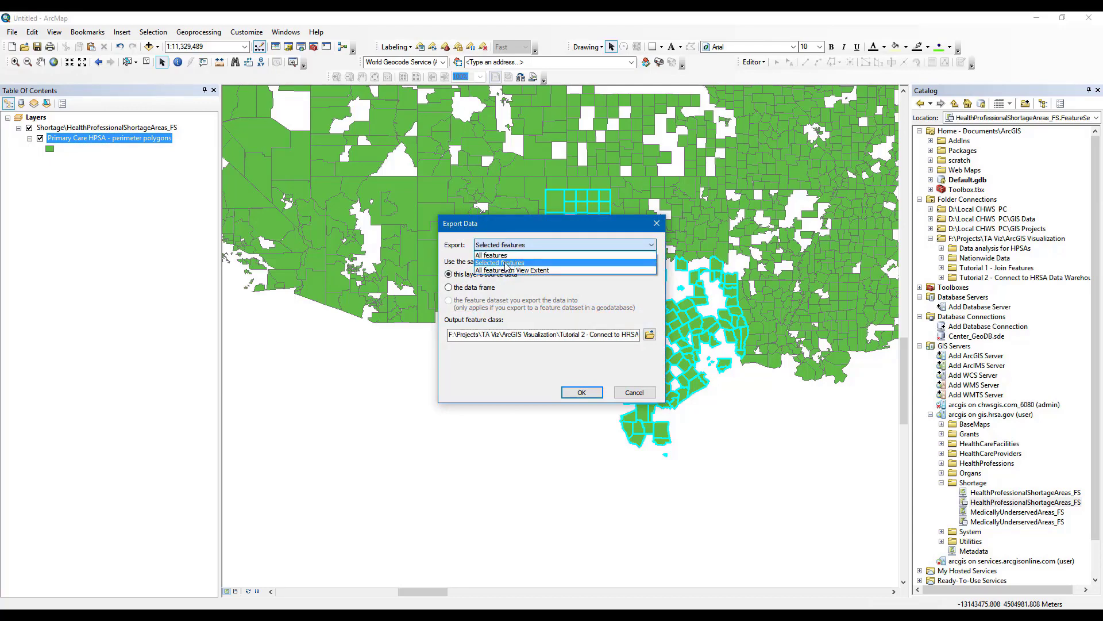
left_click(508, 264)
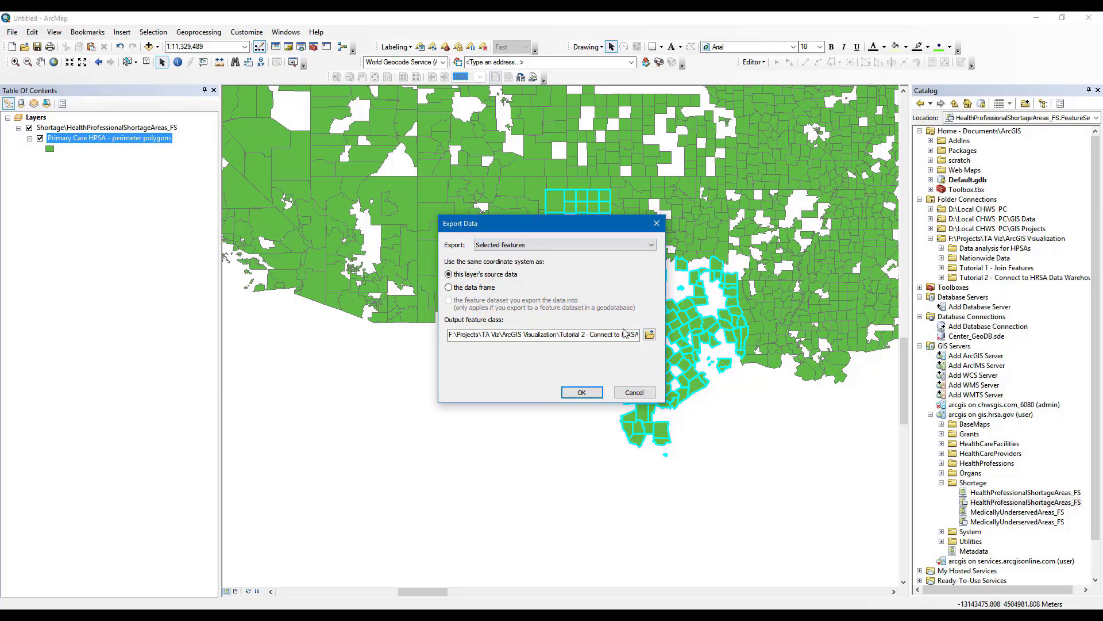
Step: Set the output feature class to PC_HPSAs_in_Texas inside the HPSAs in Texas.gdb geodatabase and run the export
left_click(650, 334)
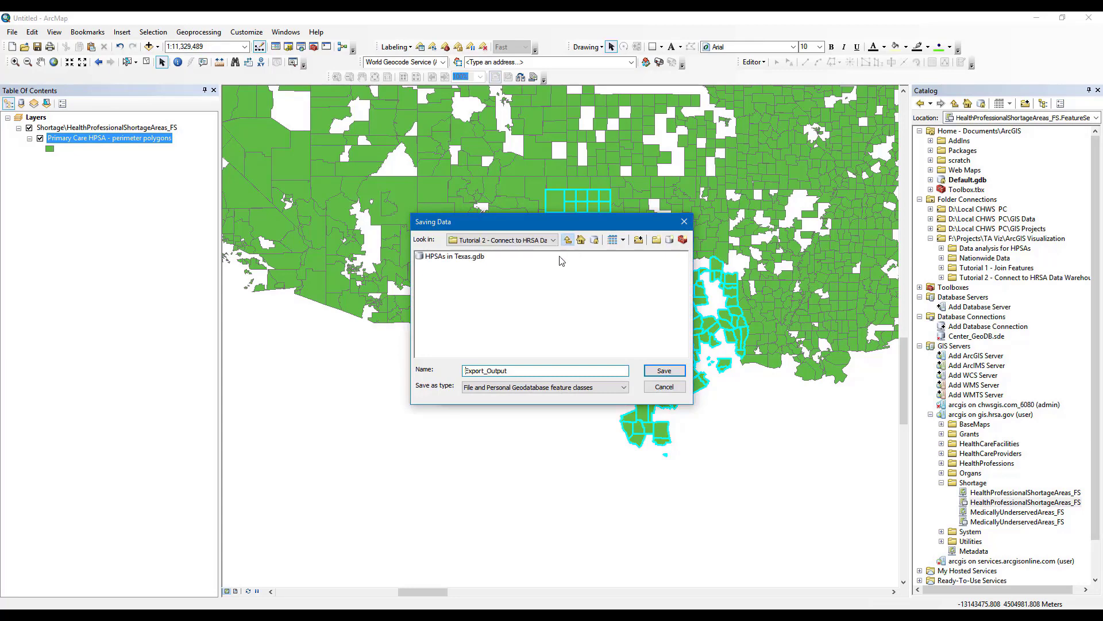
double_click(458, 258)
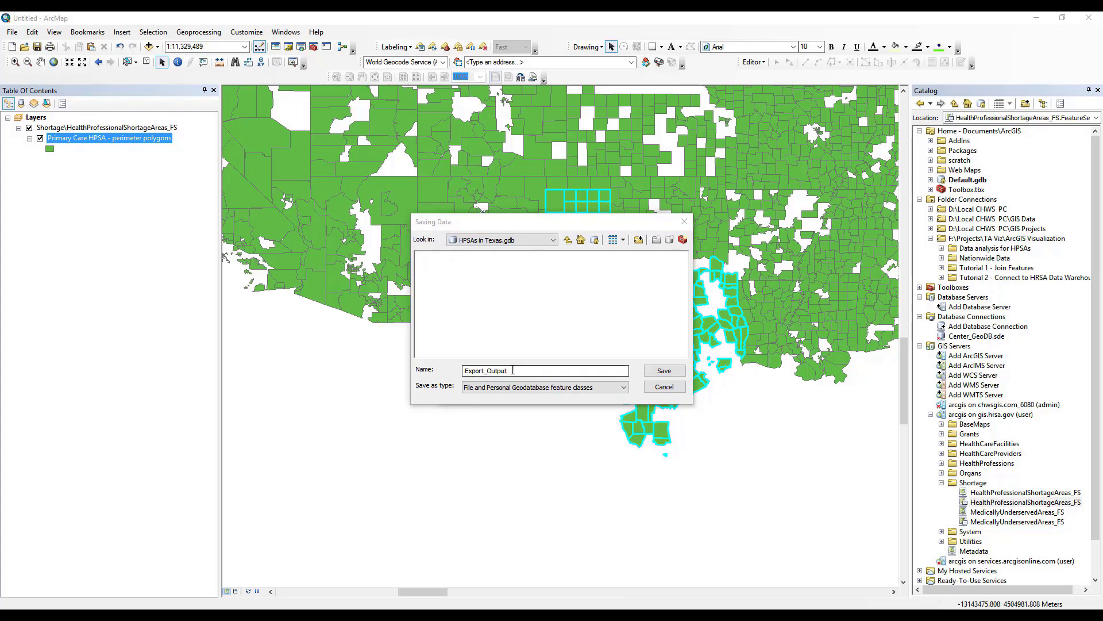
left_click_drag(513, 370, 461, 369)
type("PC_HPSAs_in_Texas")
left_click(665, 371)
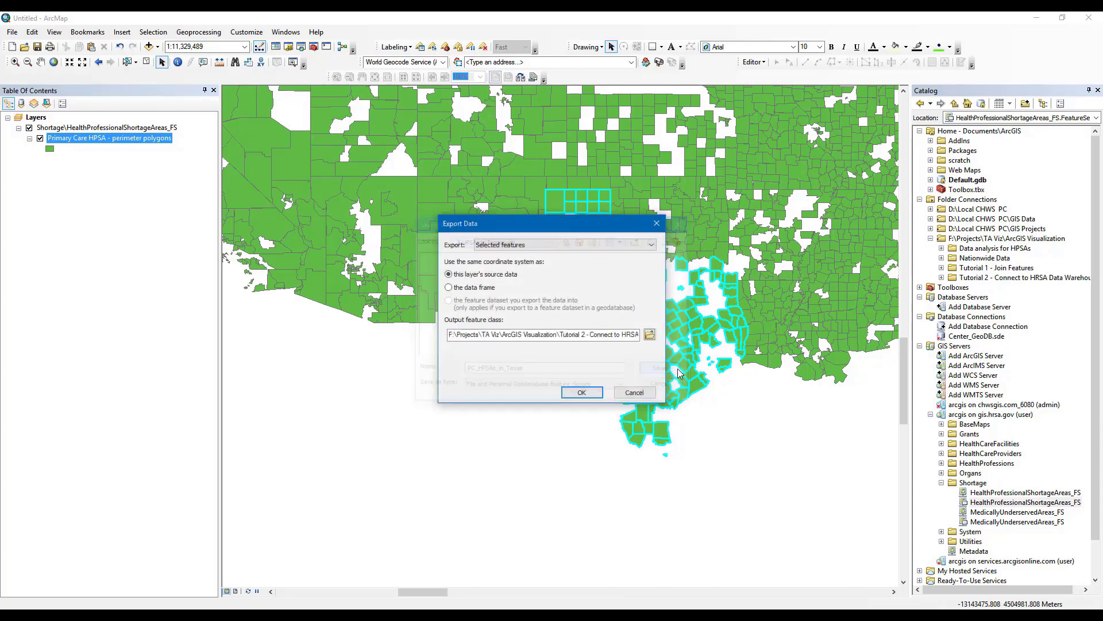
left_click(595, 394)
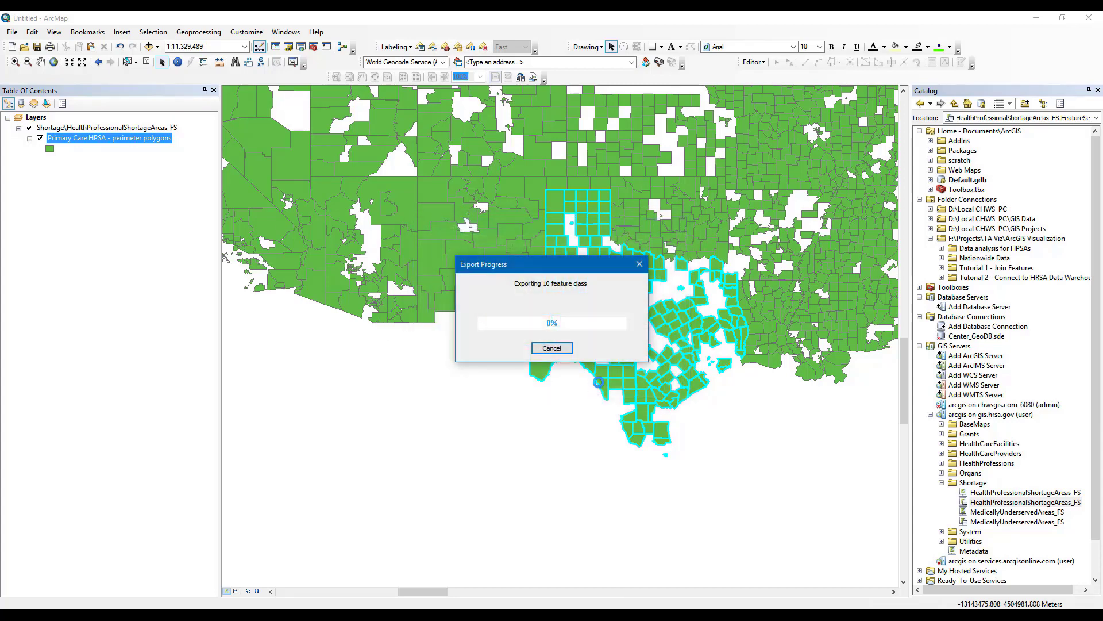
Step: Add the exported Texas feature class to the map and remove the Shortage\HealthProfessionalShortageAreas_FS group layer
left_click(591, 358)
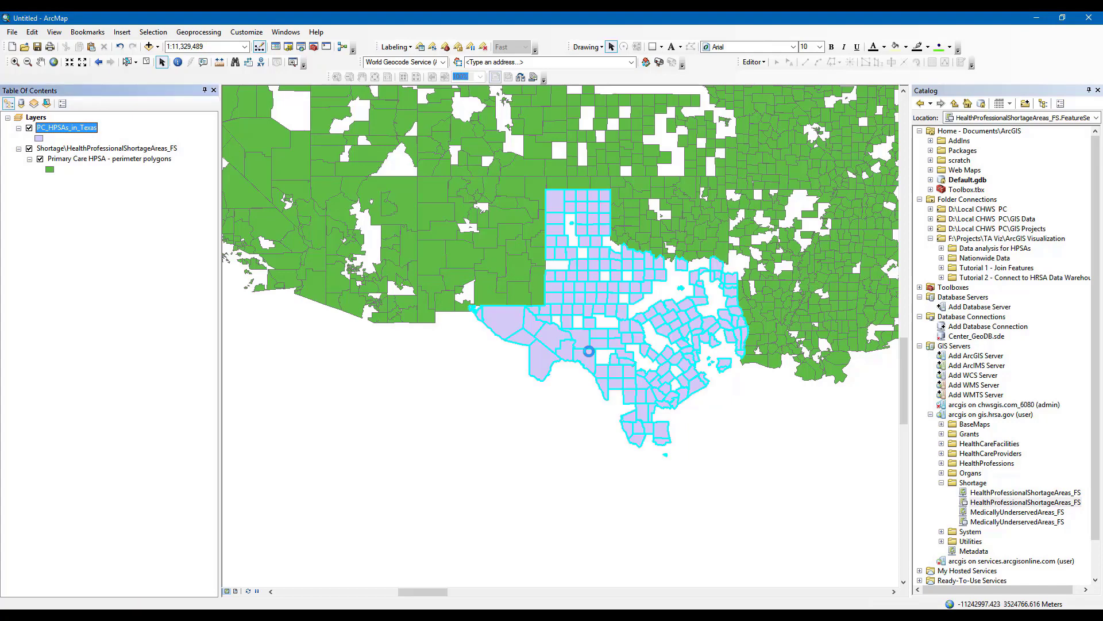
right_click(85, 150)
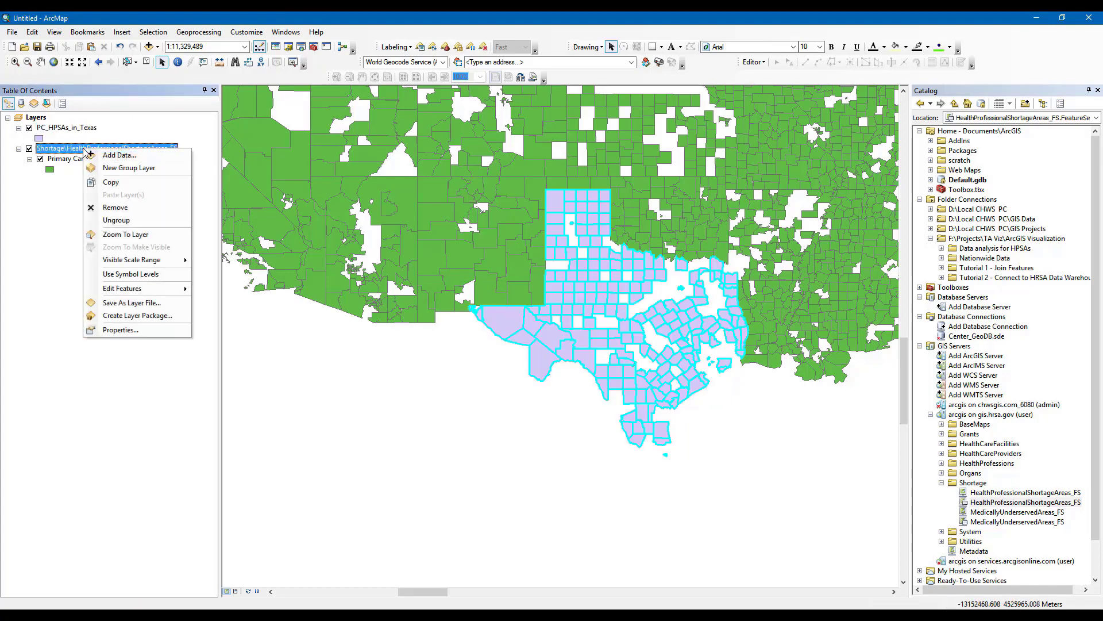
left_click(106, 209)
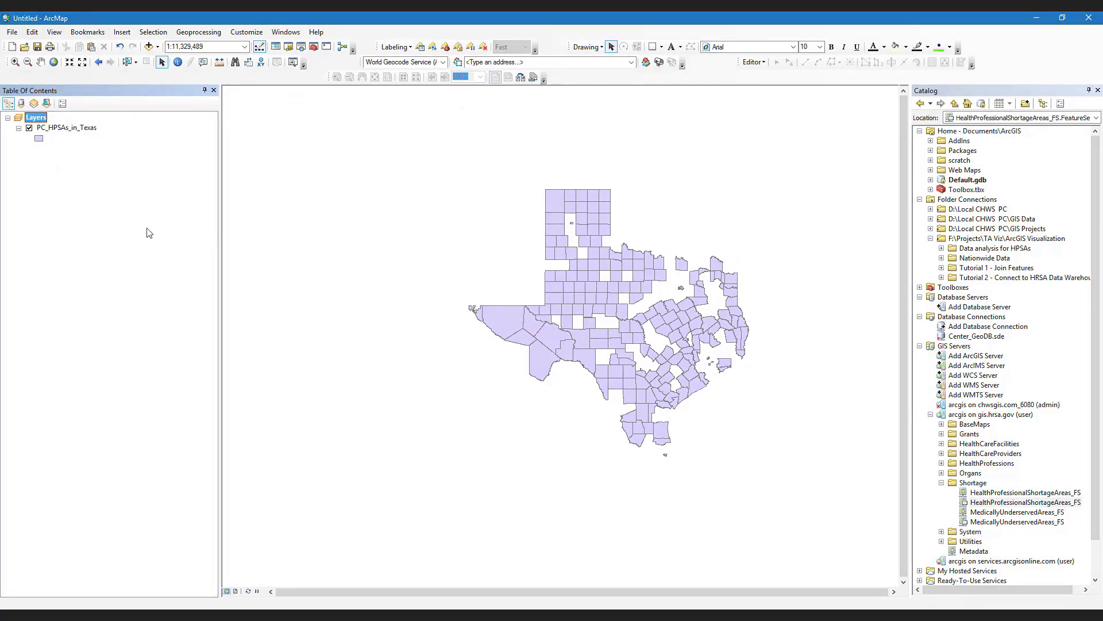